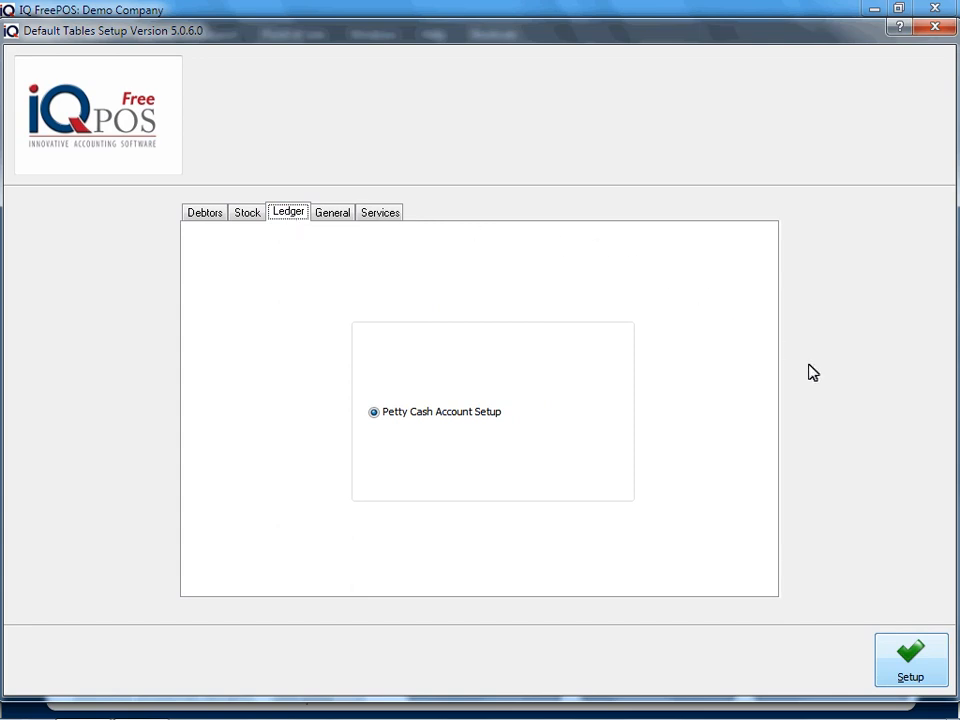
Examine the available ledger accounts and the petty cash accounts in the Petty Cash Account Setup, leaving both lists unchanged.
left_click(910, 655)
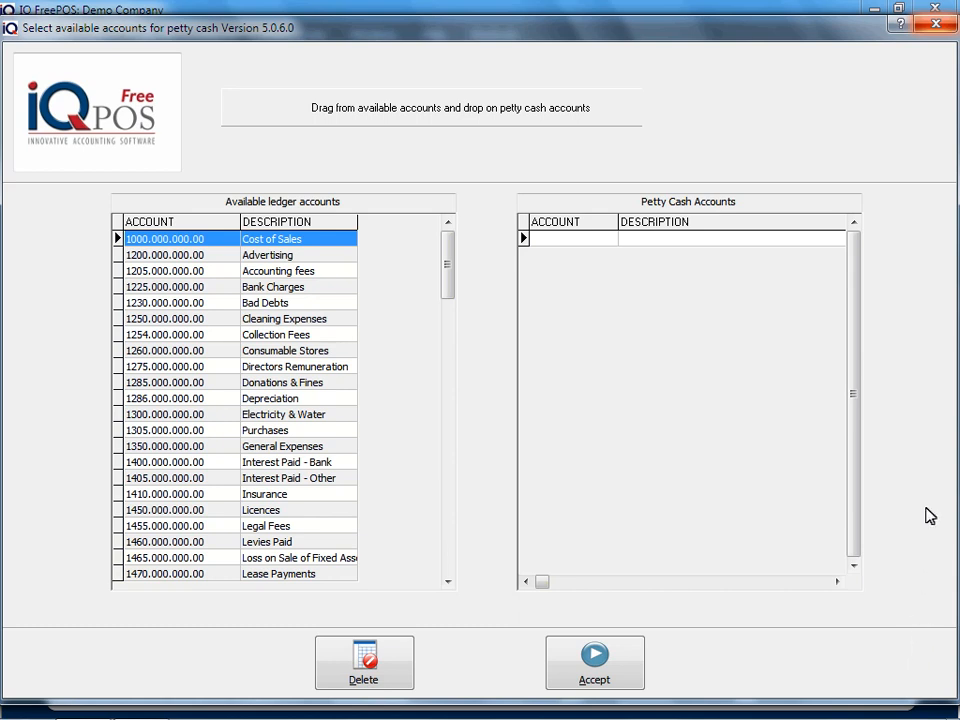
left_click(935, 25)
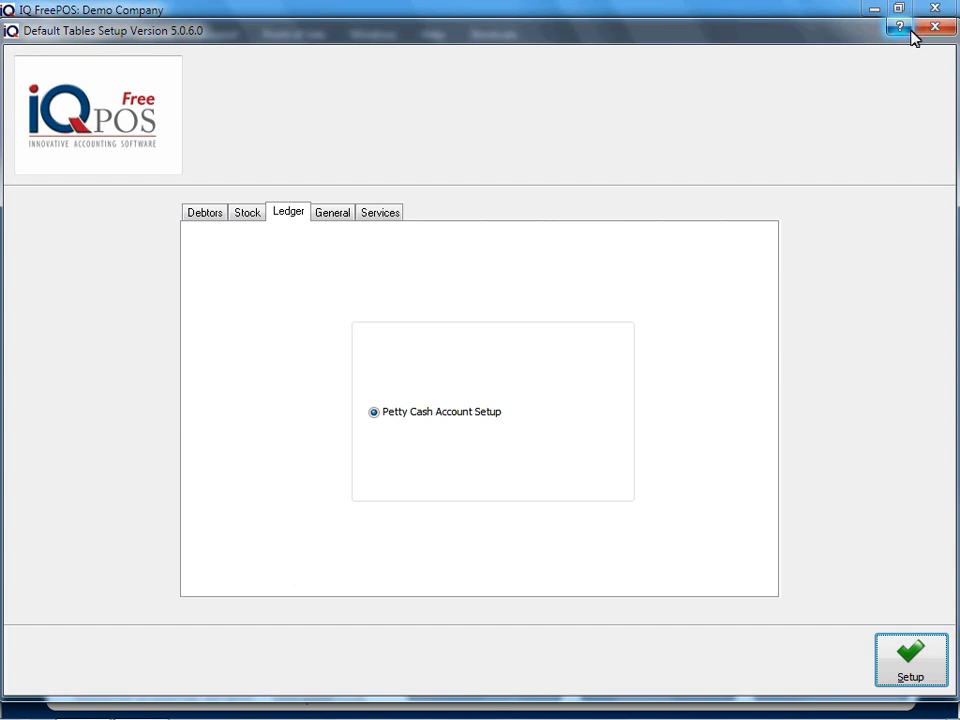
left_click(932, 28)
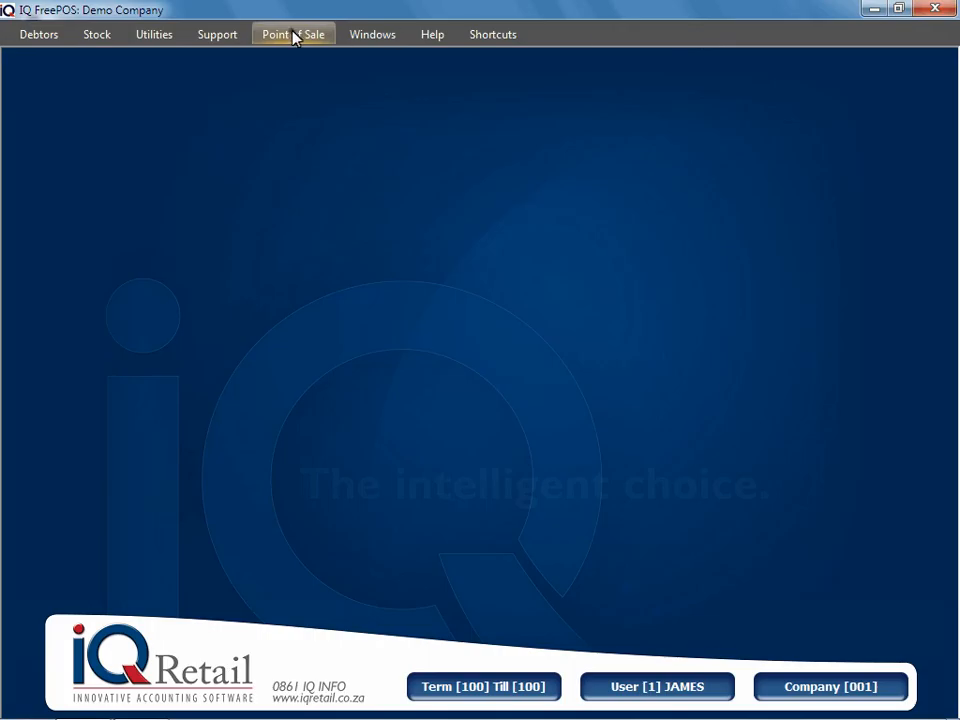
Check which ledger accounts the point-of-sale Petty Cash form offers for selection.
left_click(293, 35)
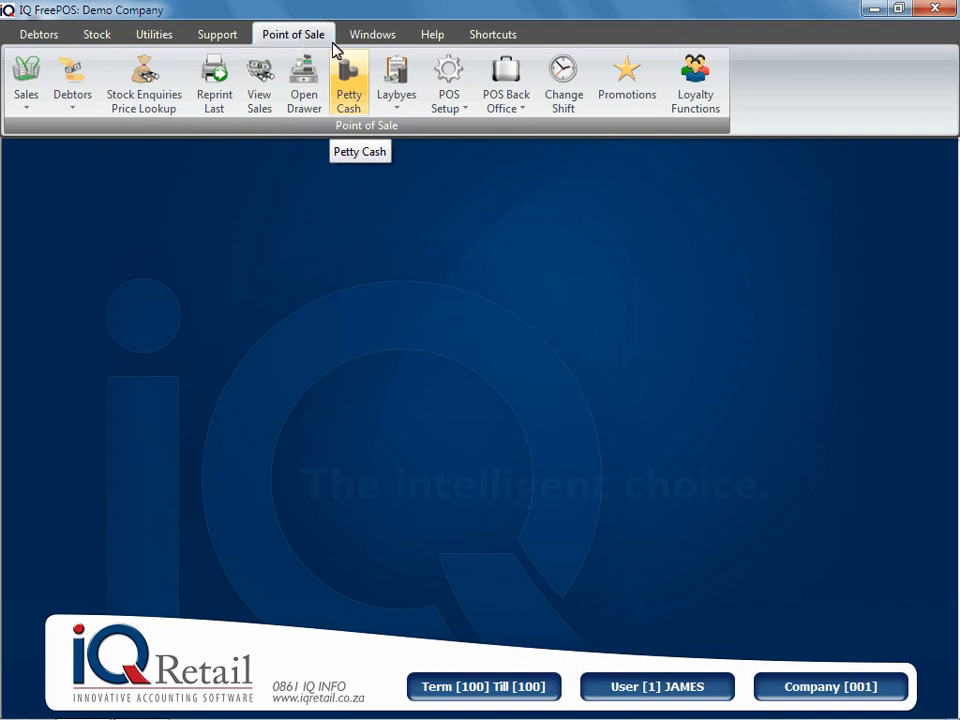
left_click(347, 84)
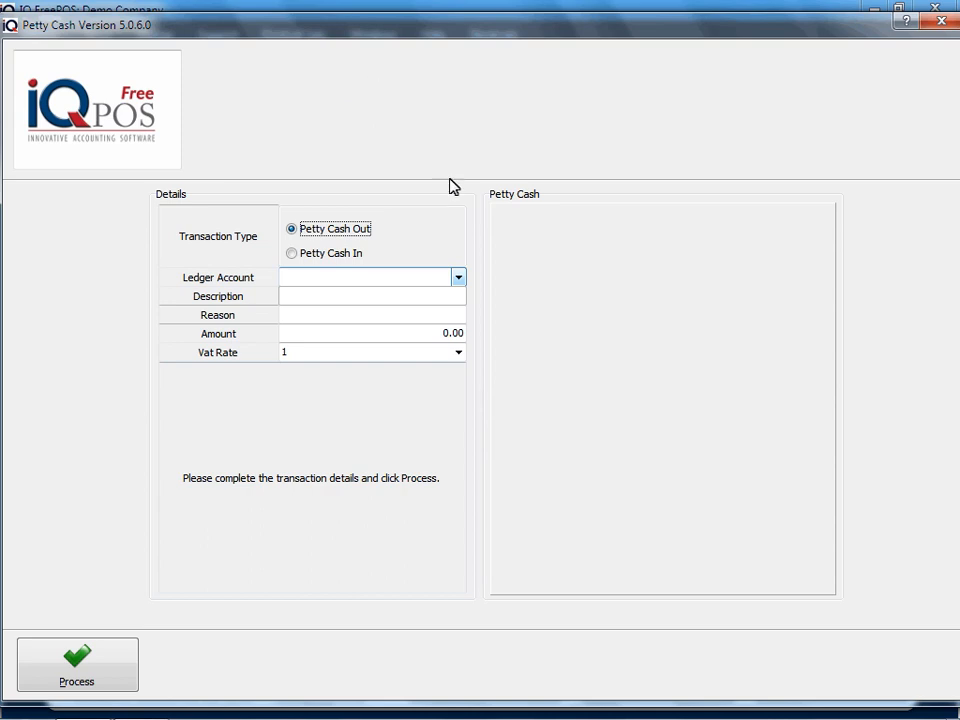
left_click(459, 280)
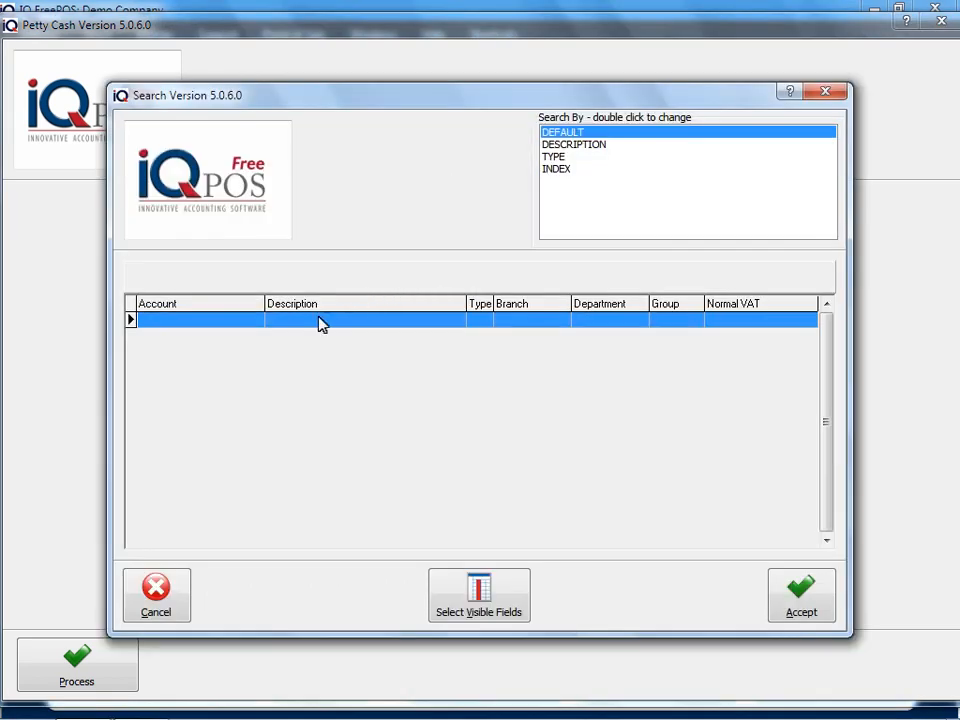
key("Escape")
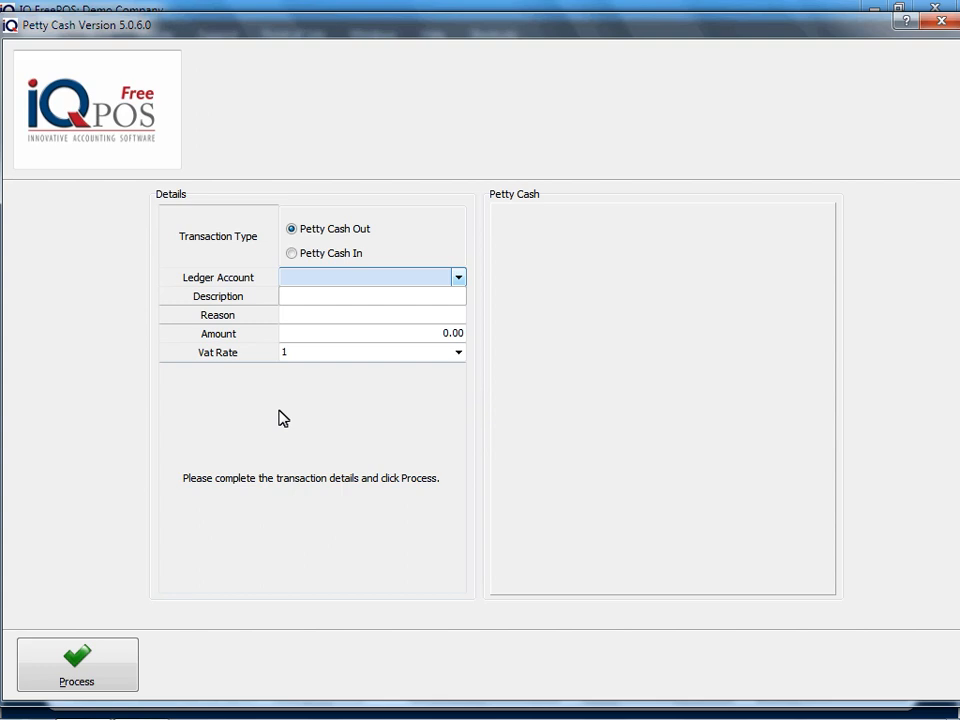
left_click(455, 279)
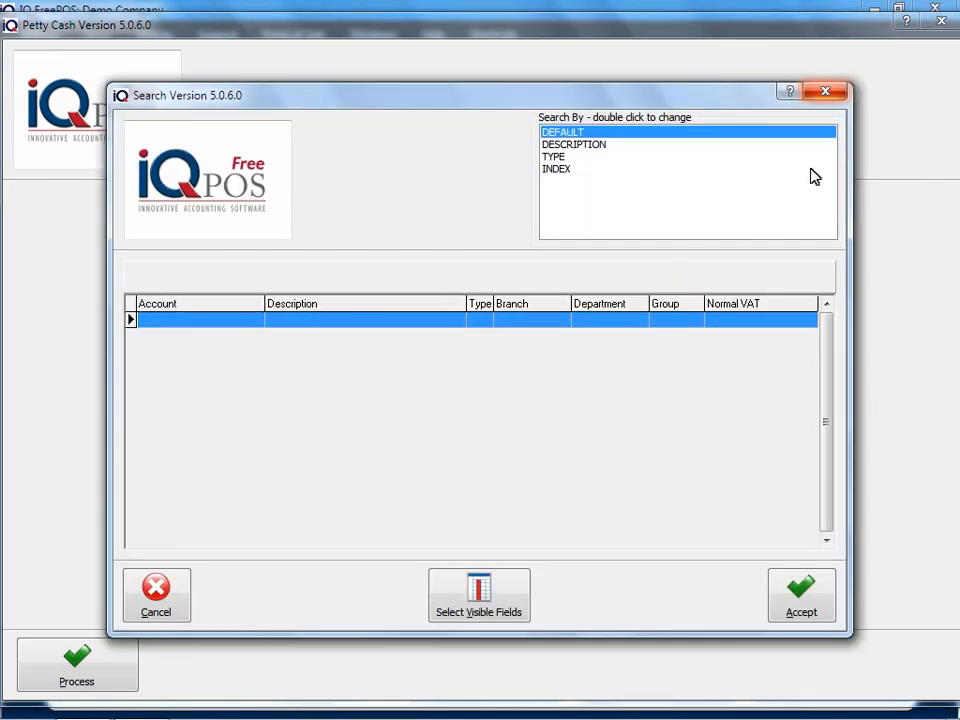
left_click(825, 92)
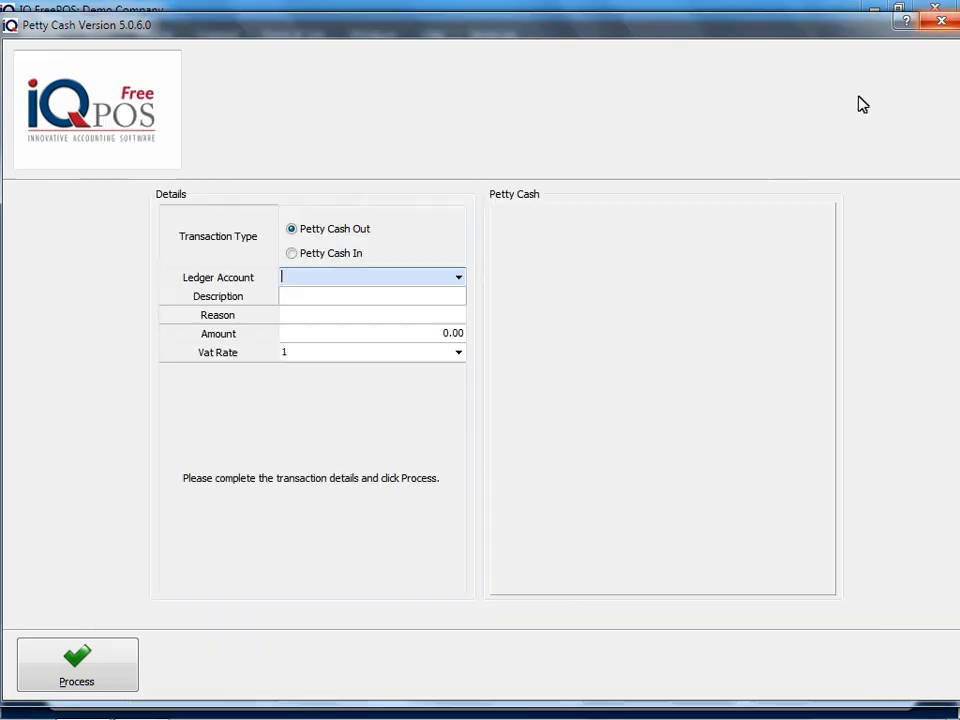
left_click(941, 20)
In the default tables' Petty Cash Account Setup, add the Cleaning Expenses, Donations & Fines and Advertising ledger accounts to the petty cash accounts.
left_click(142, 40)
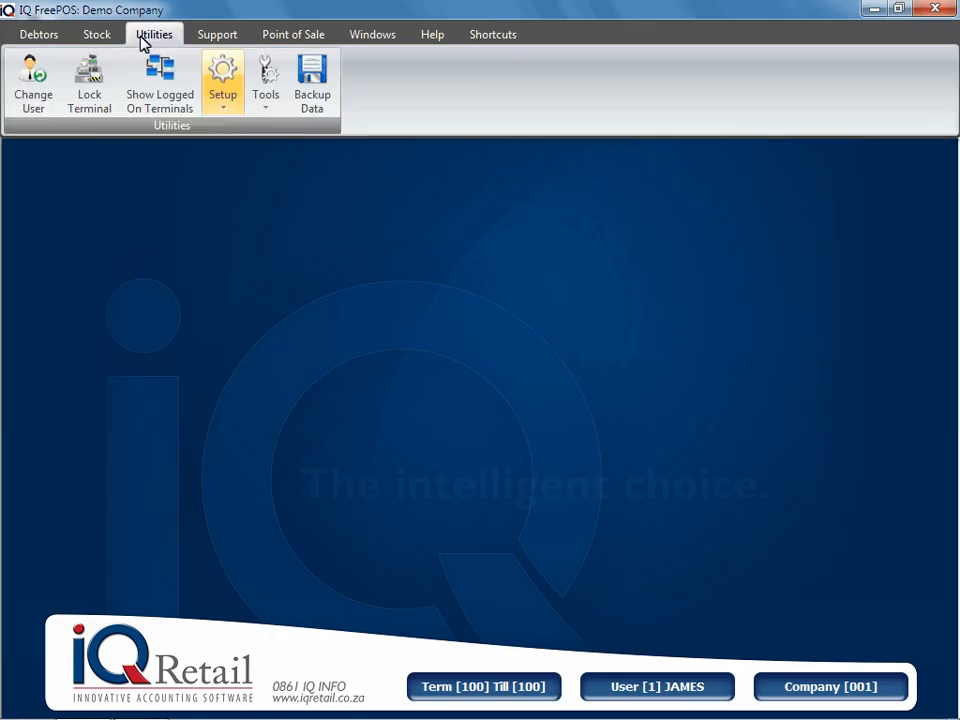
left_click(221, 90)
left_click(251, 155)
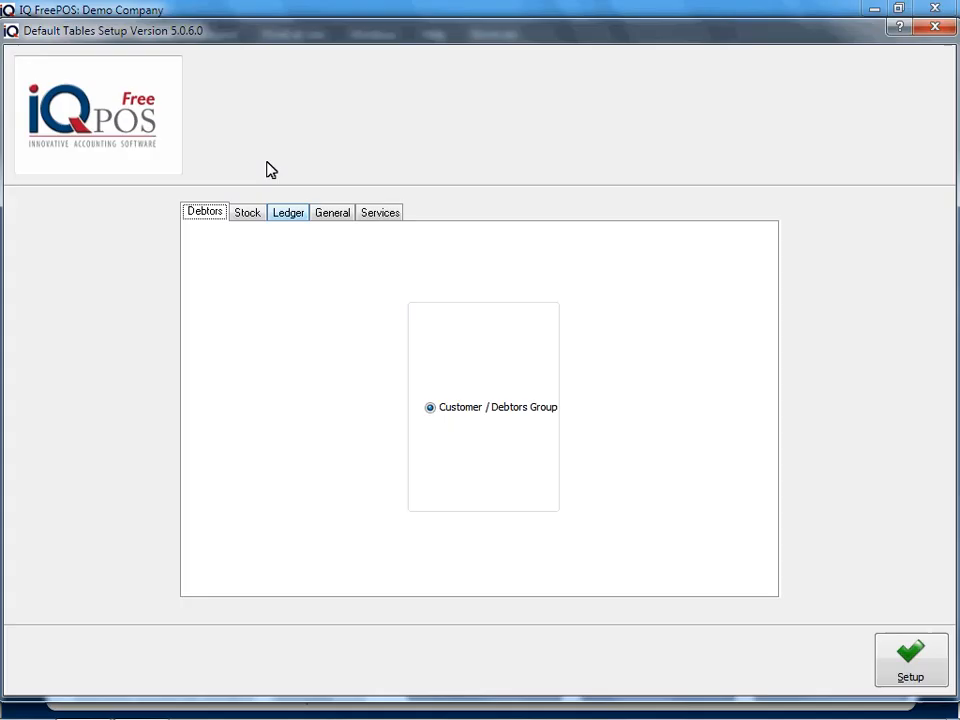
left_click(288, 214)
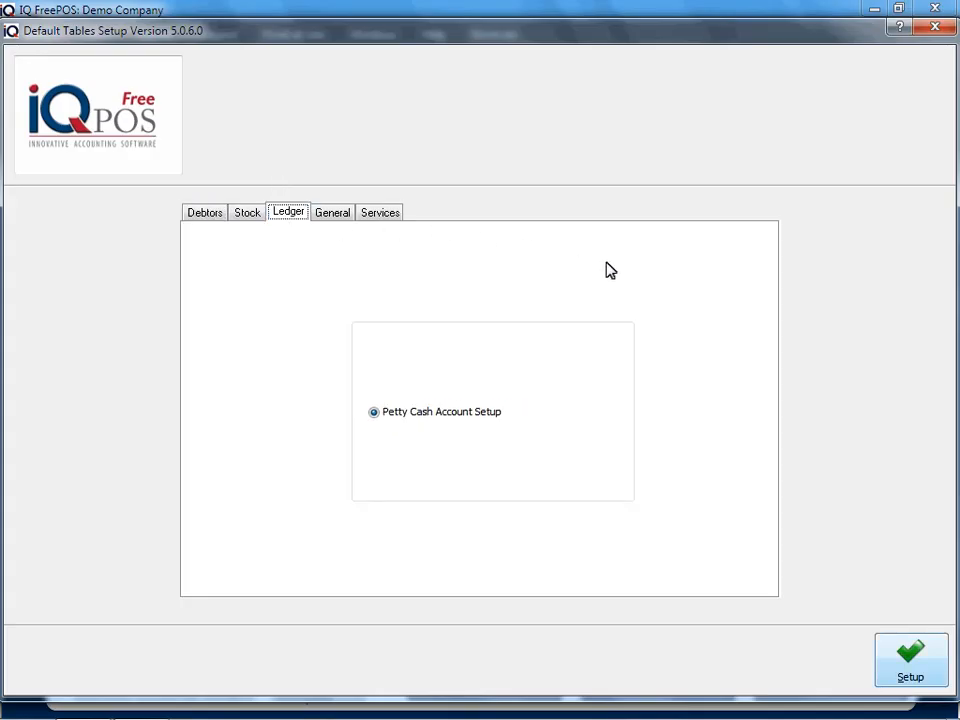
left_click(898, 668)
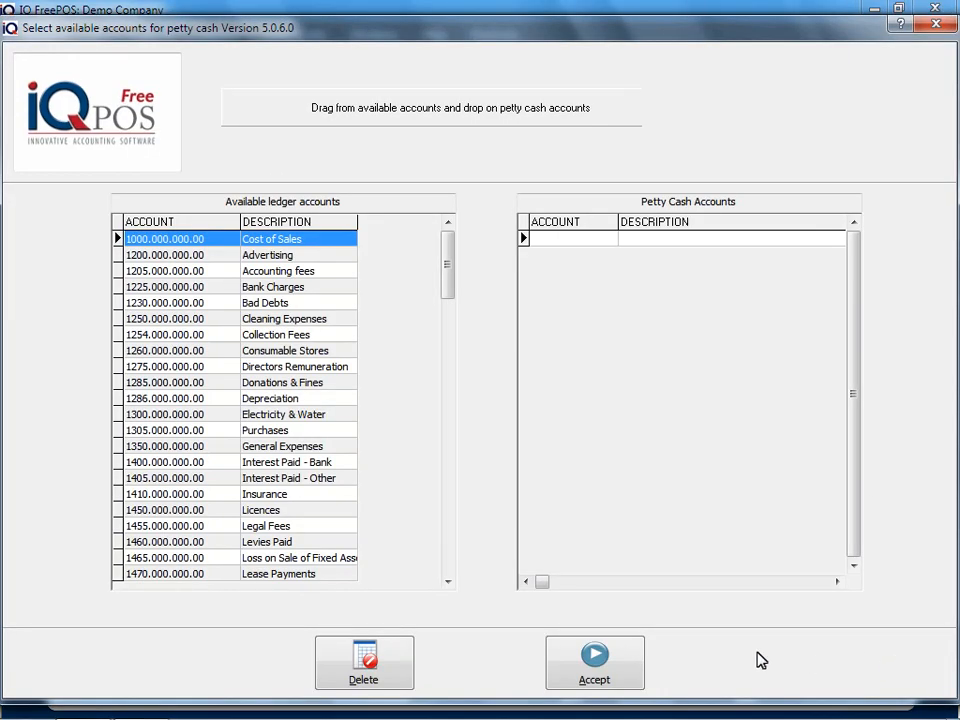
left_click_drag(235, 320, 603, 250)
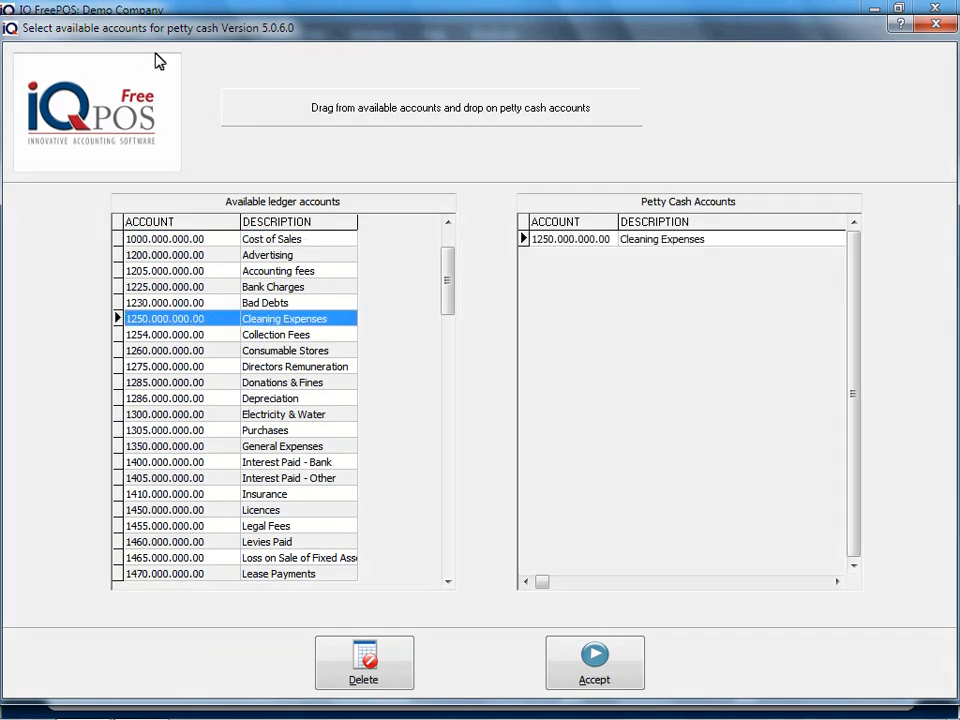
left_click_drag(257, 387, 585, 257)
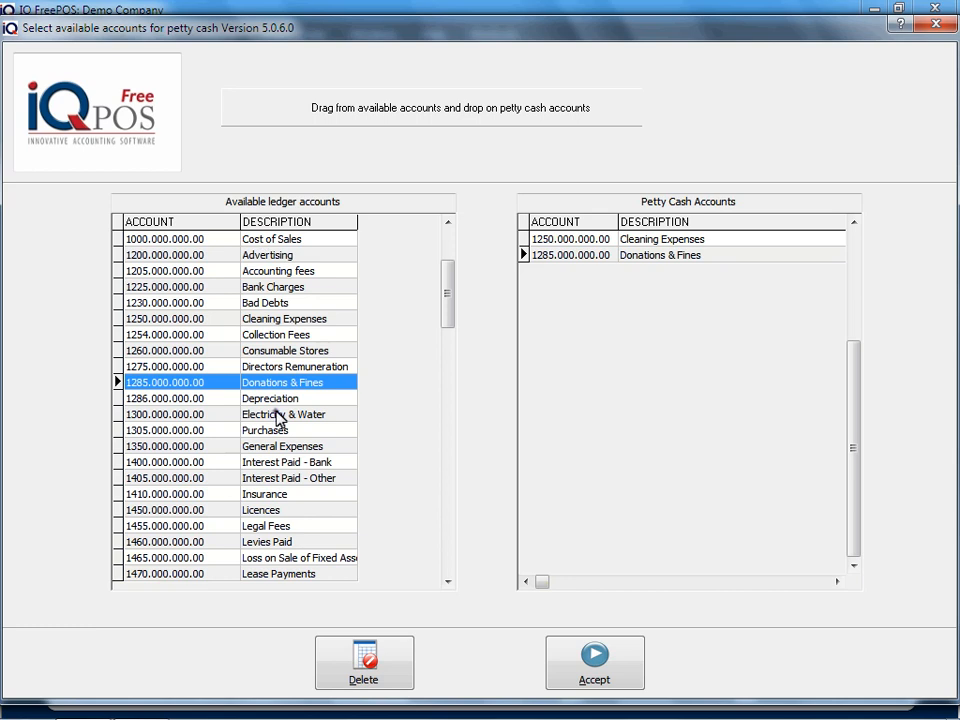
left_click(279, 416)
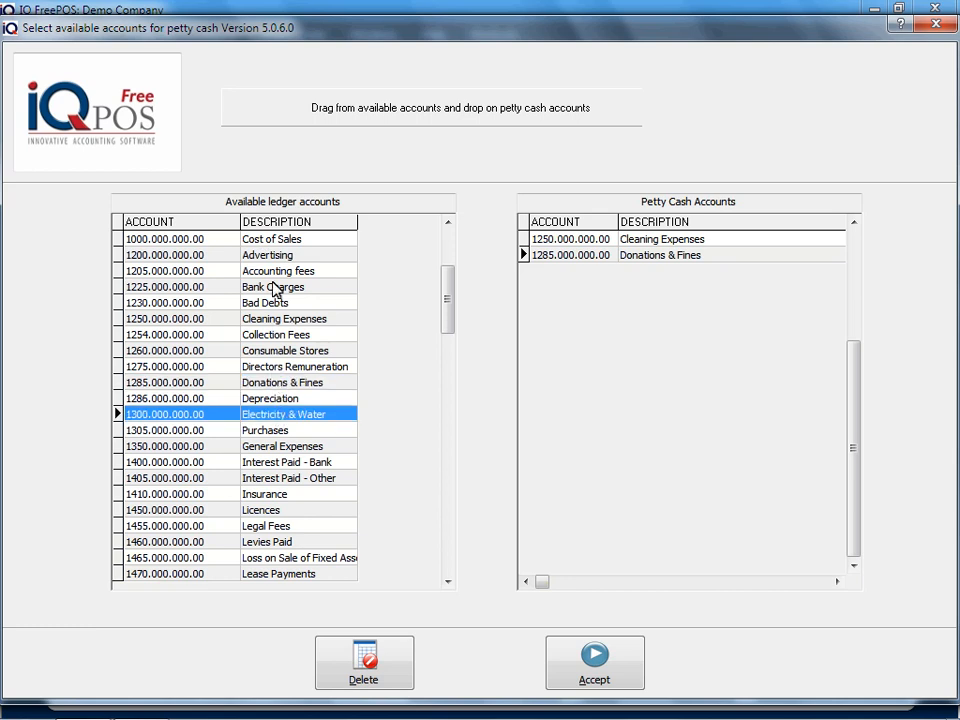
left_click_drag(273, 259, 578, 265)
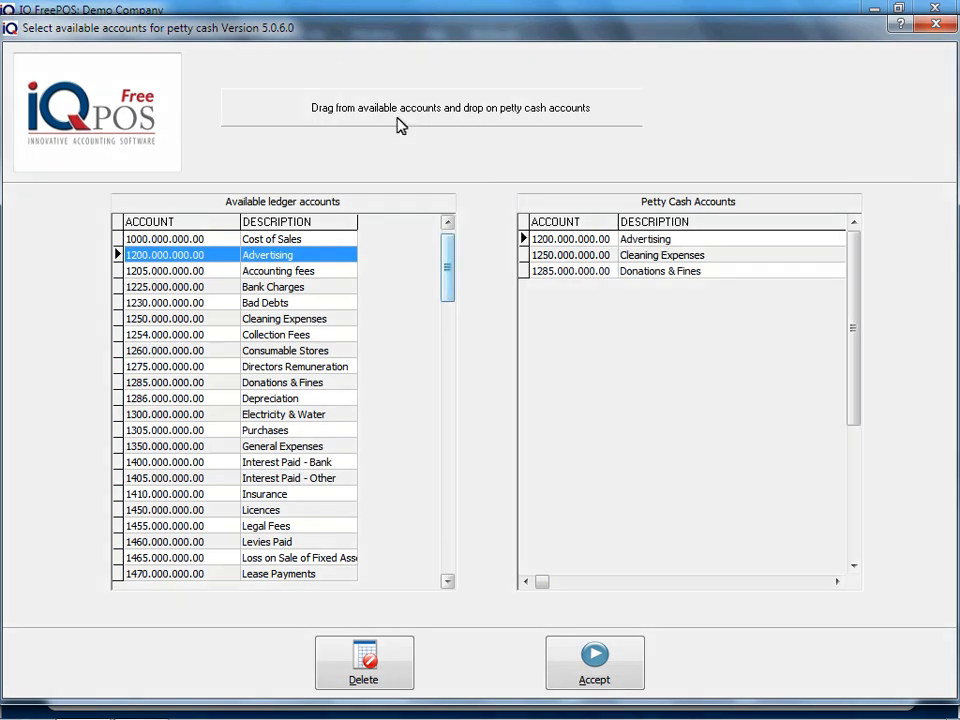
Add the Refreshments ledger account to the petty cash accounts and accept the petty cash setup.
left_click_drag(450, 273, 454, 311)
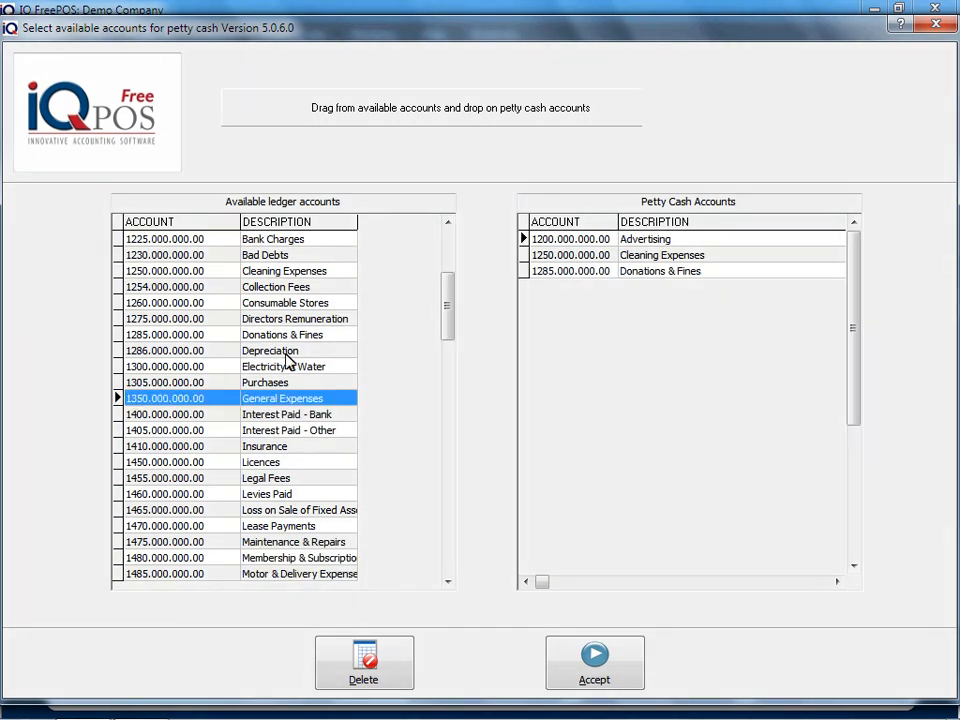
key("Down")
key("Down")
key("Down")
key("Down")
key("Down")
key("Down")
key("Down")
key("Down")
key("Down")
key("Down")
key("Down")
key("Down")
key("Down")
key("Down")
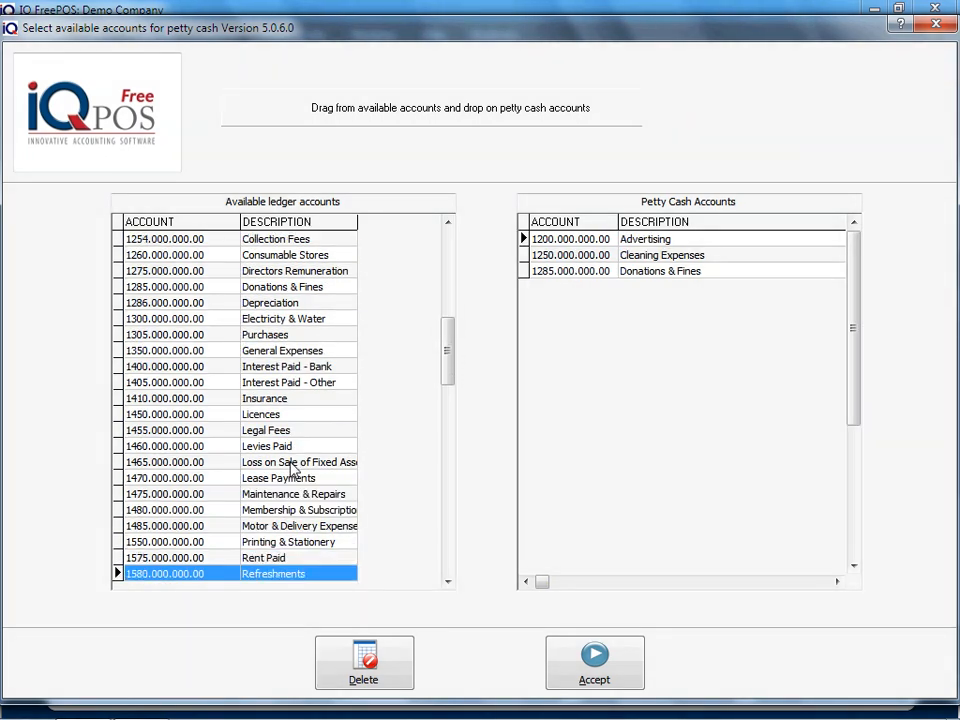
left_click_drag(390, 574, 587, 289)
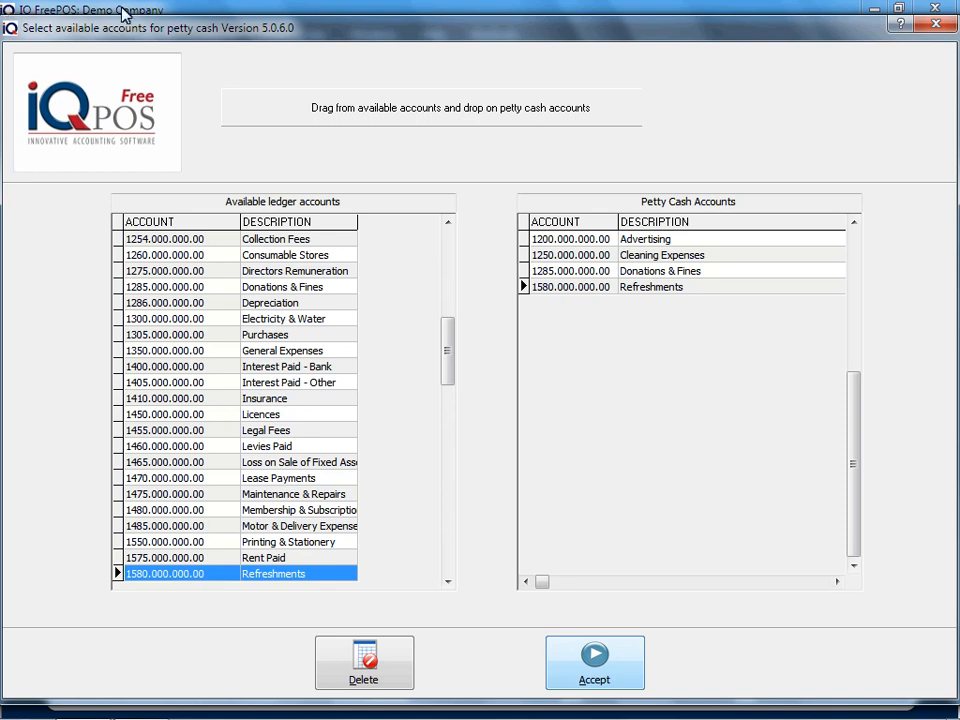
left_click(585, 662)
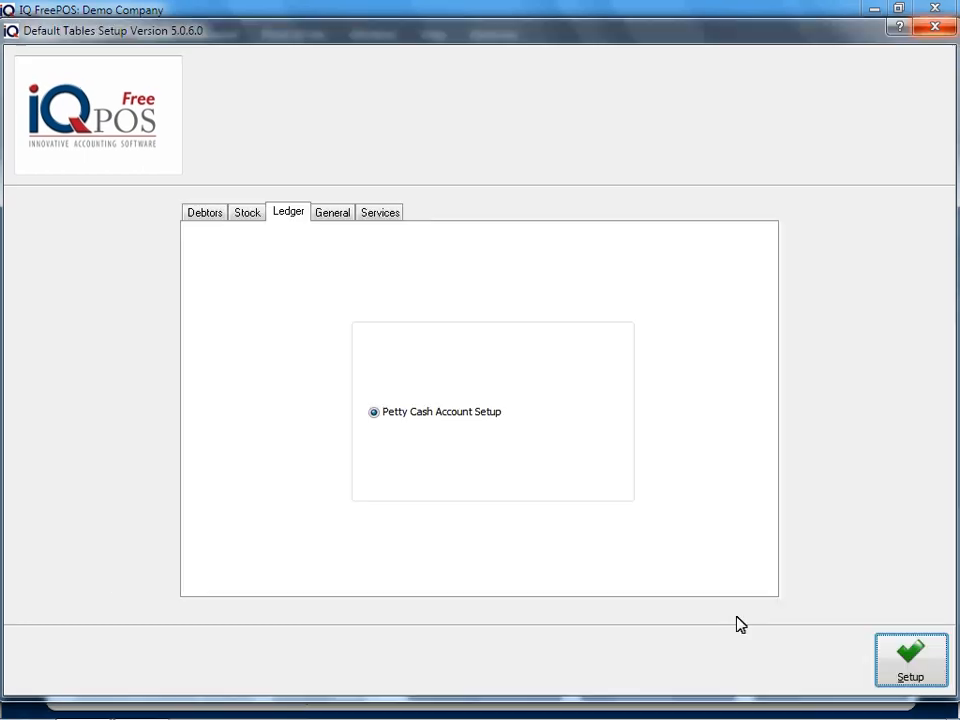
left_click(933, 25)
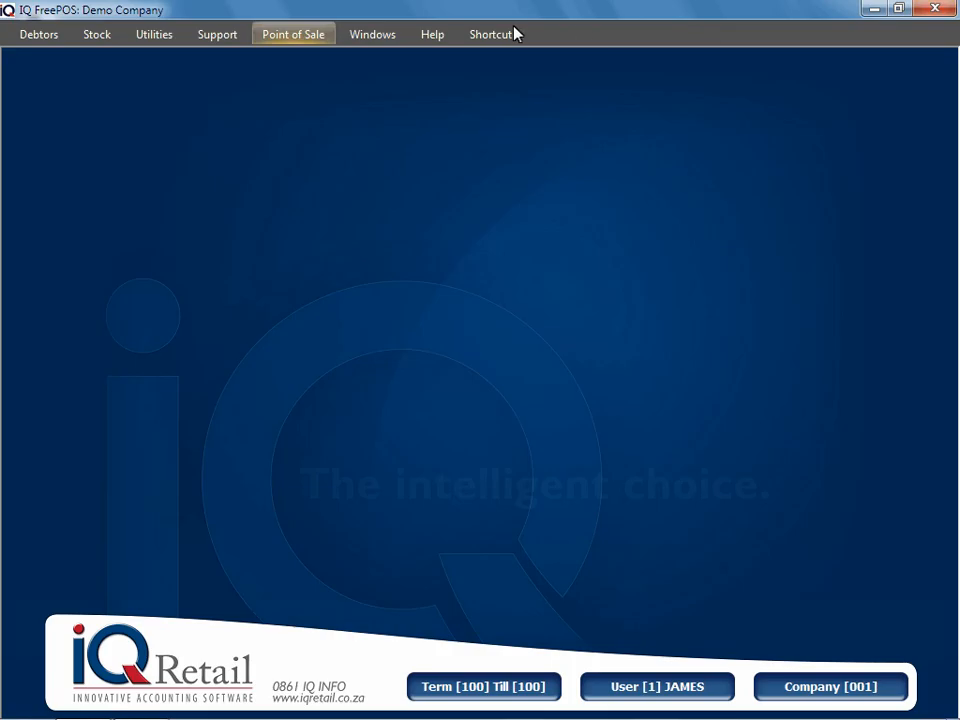
Start a Petty Cash Out transaction with Refreshments as its ledger account.
left_click(296, 36)
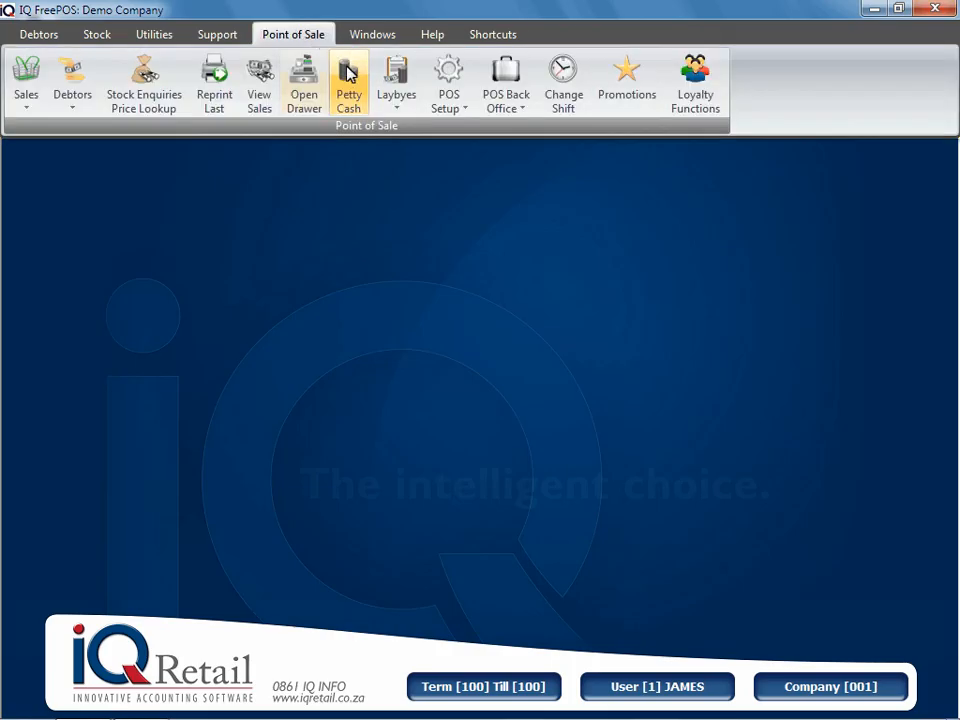
left_click(349, 96)
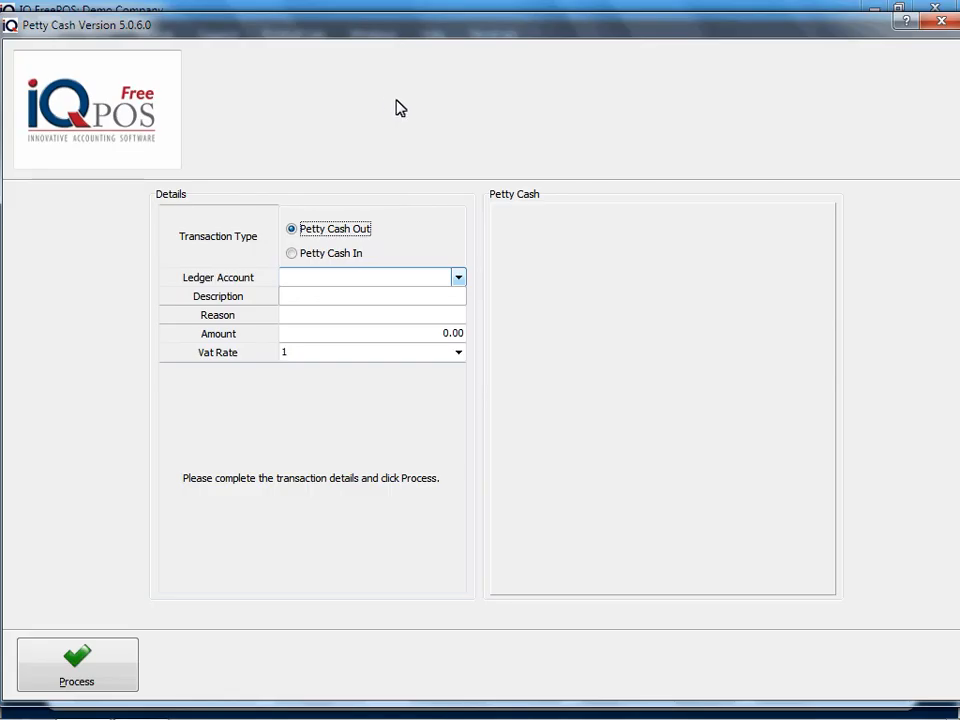
left_click(459, 277)
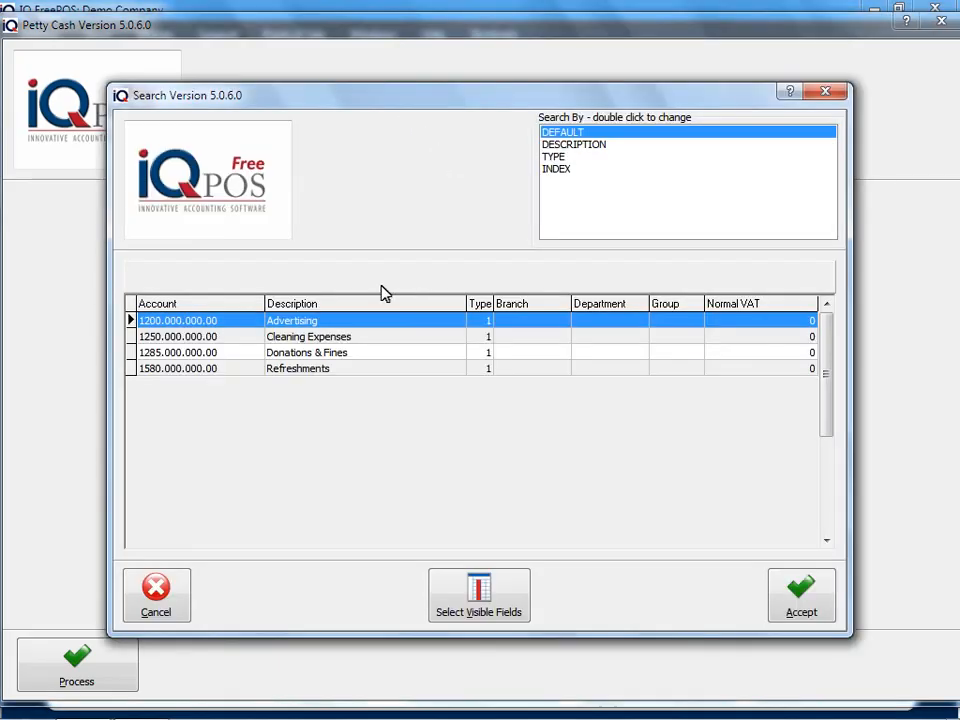
left_click(320, 370)
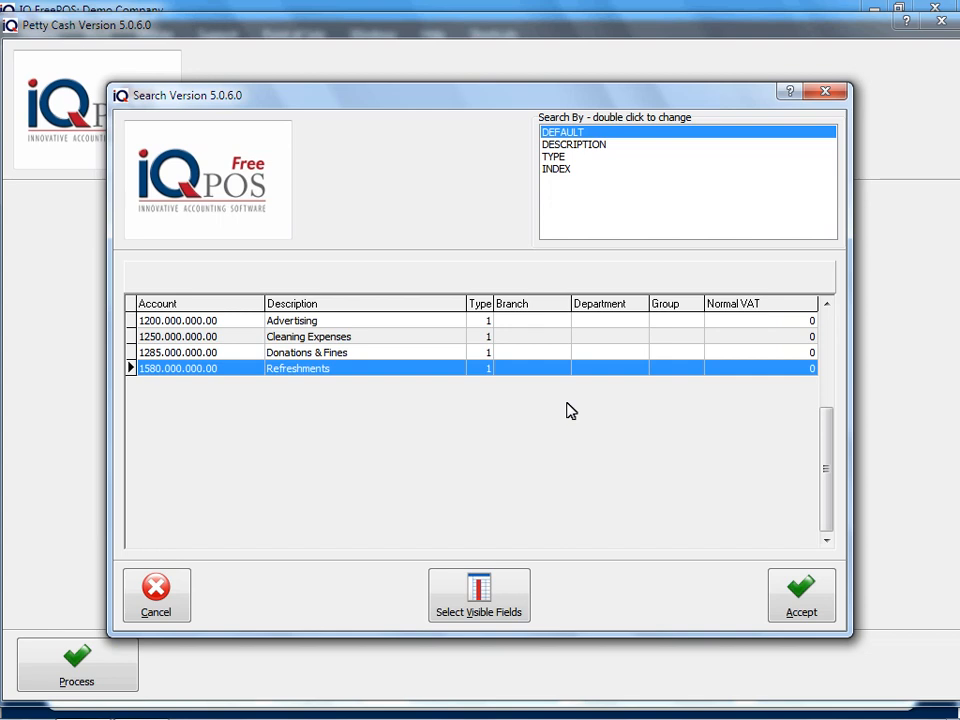
key("Return")
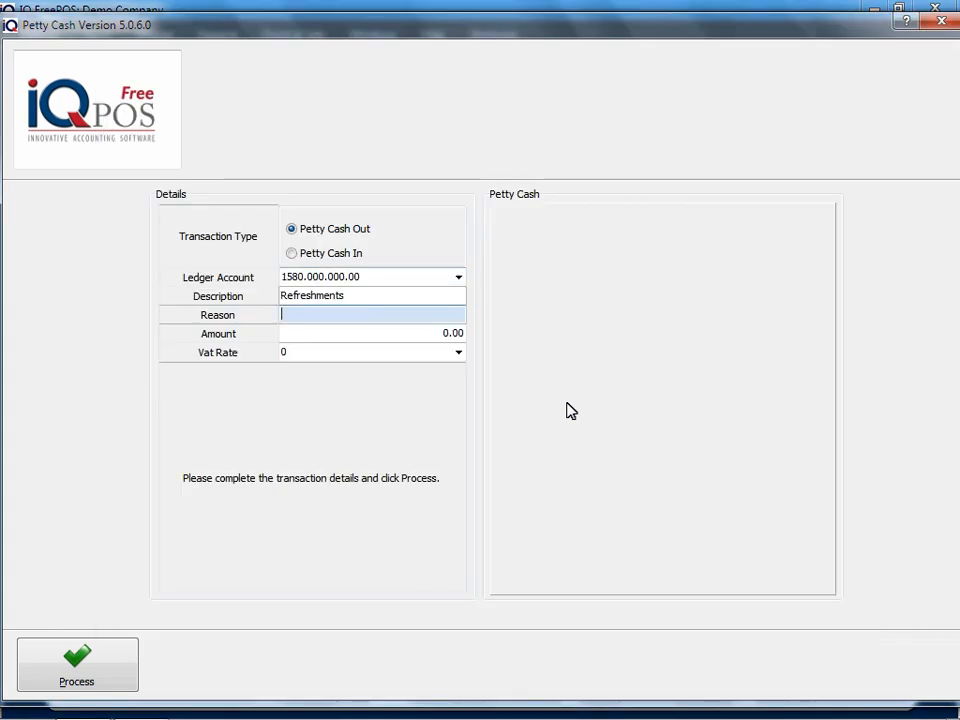
Enter "PNP Coffee" as the petty cash reason and 156.32 as the amount.
type("PNP Coffee")
key("Tab")
type("156.32")
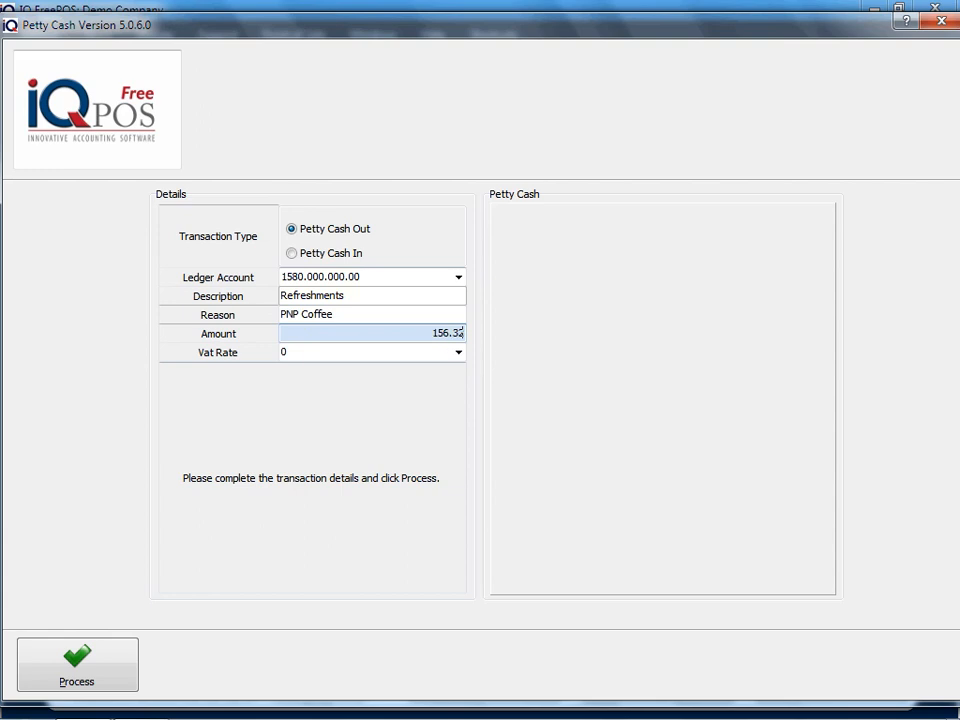
key("Tab")
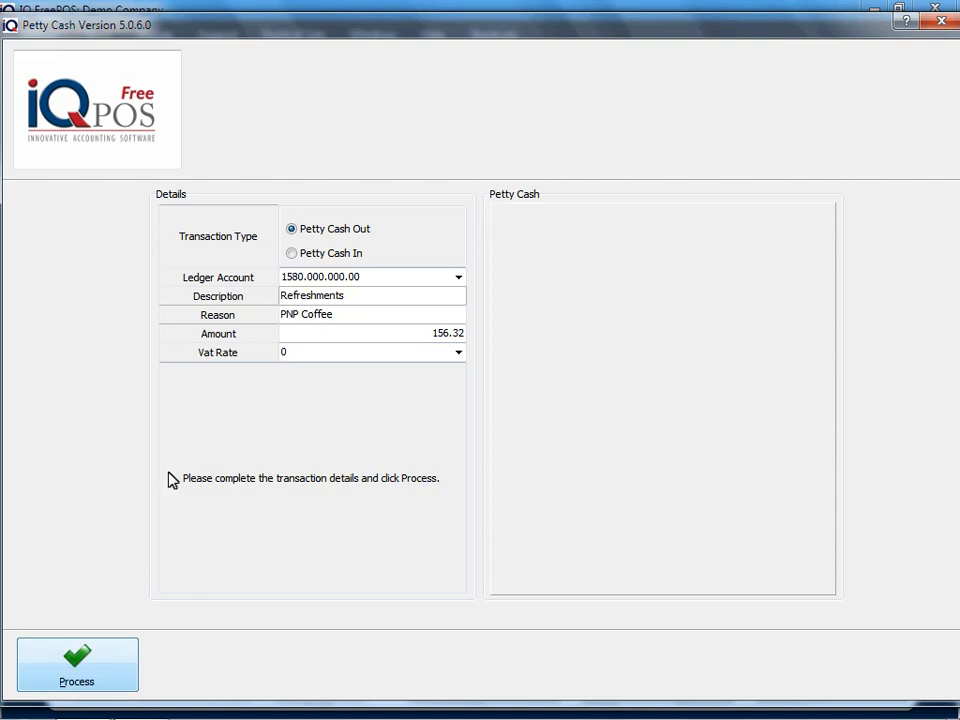
Process the petty cash transaction with a cash tender of 156.30, close the cash drawer and leave the Petty Cash form.
left_click(48, 671)
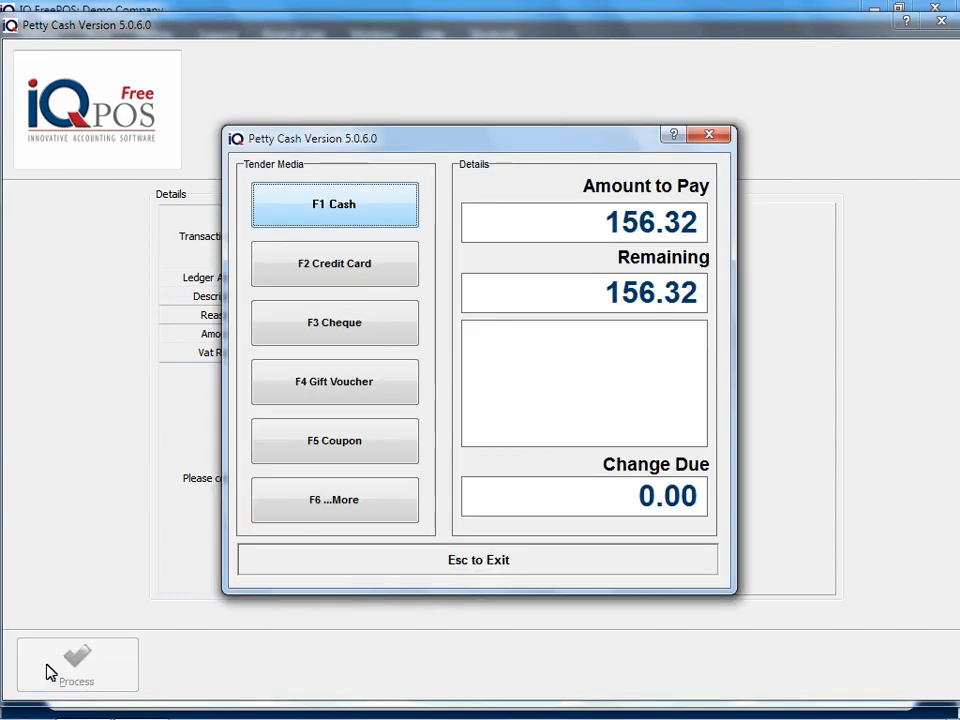
left_click(308, 203)
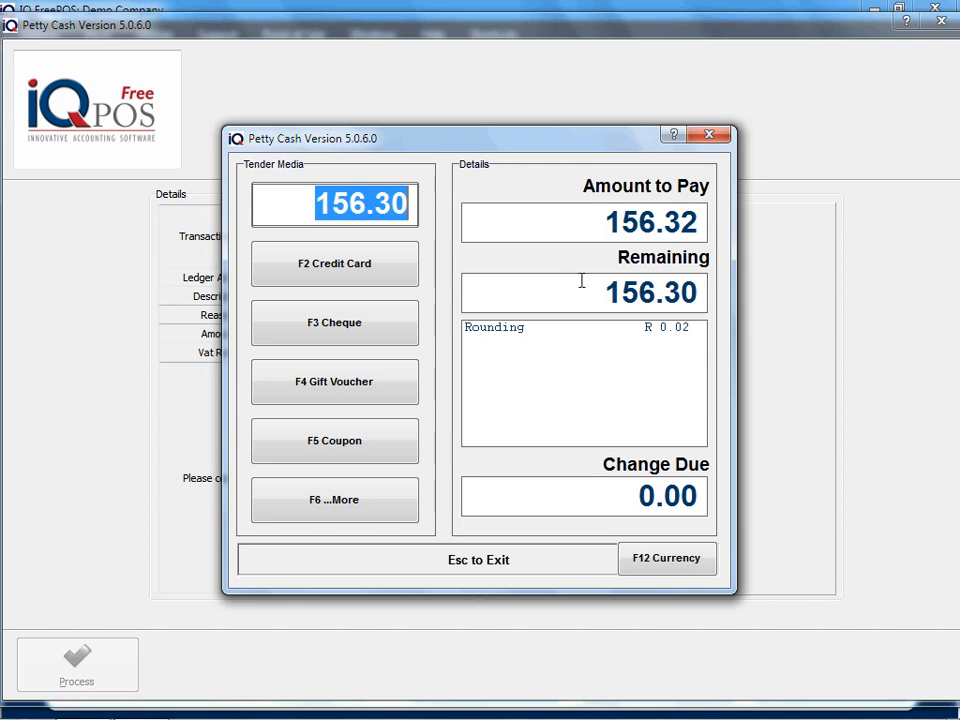
key("Return")
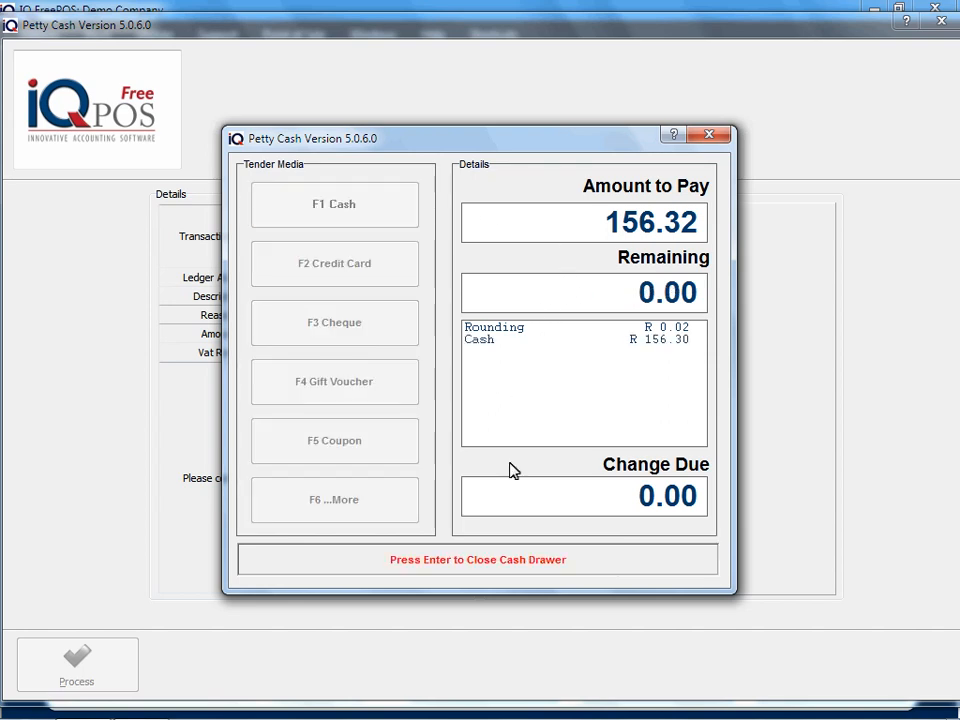
left_click(507, 567)
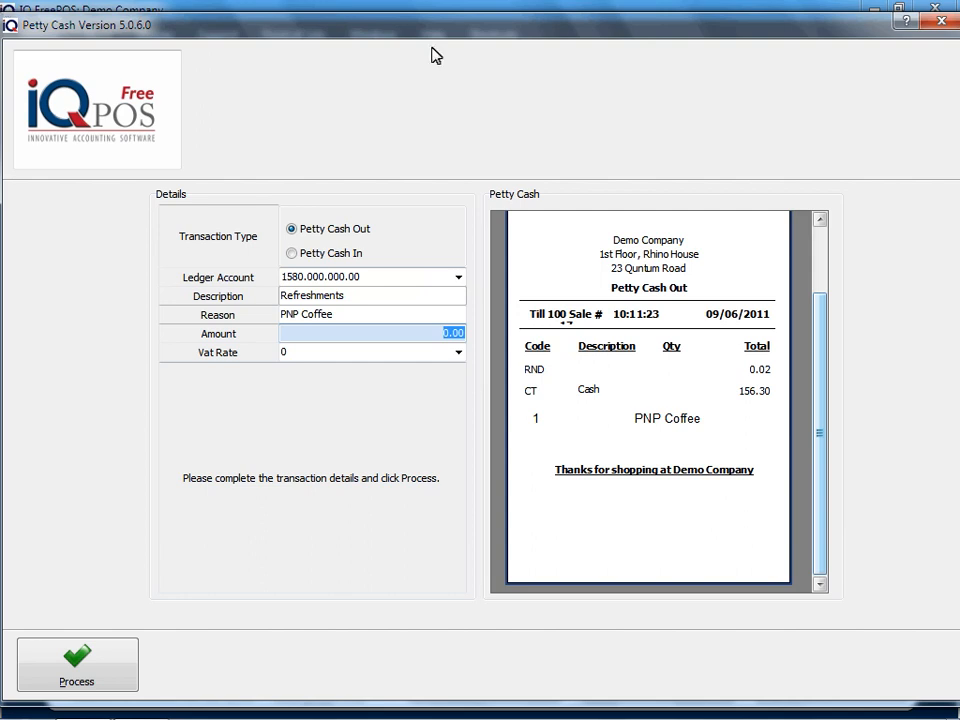
mouse_move(826, 509)
left_mouse_down()
mouse_move(827, 420)
mouse_move(829, 510)
left_mouse_up()
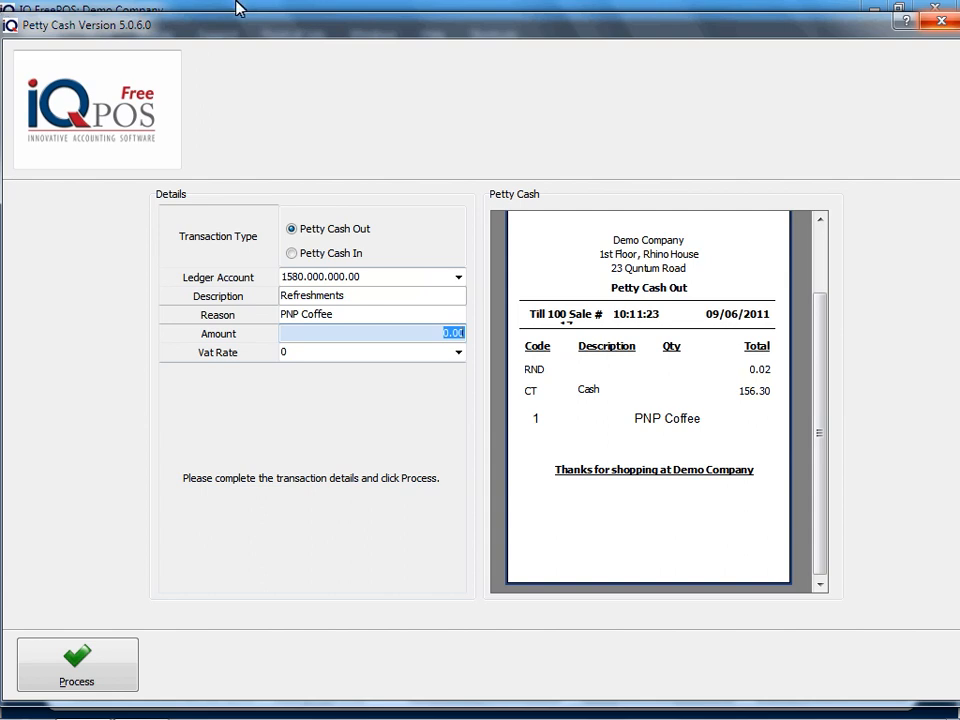
left_click(941, 20)
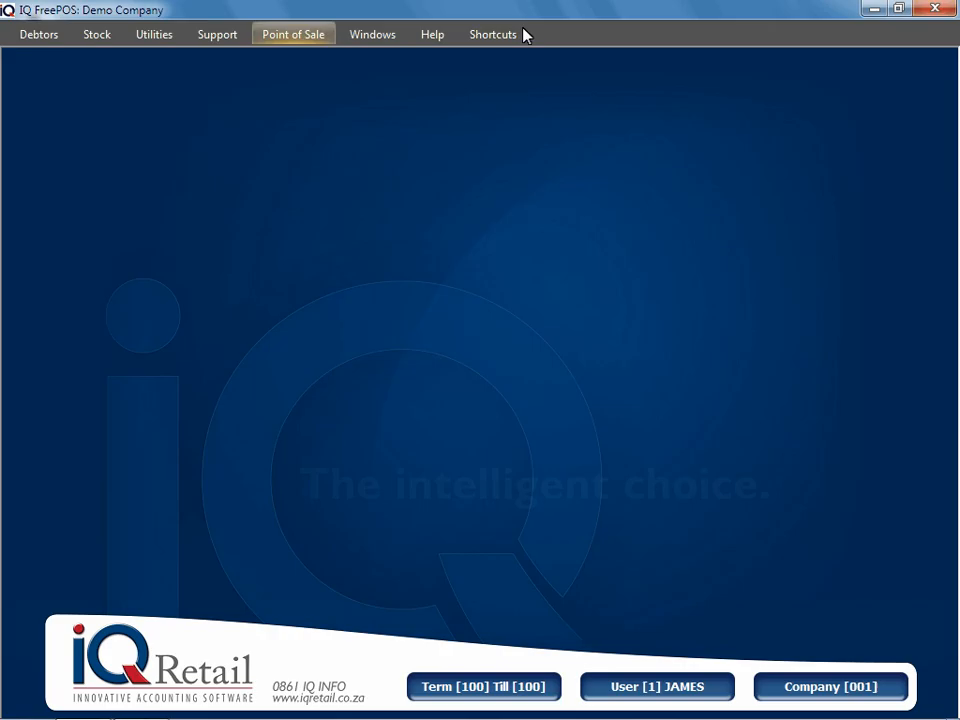
Examine the most recent petty cash transaction and its slip at the end of the point-of-sale sales list.
left_click(285, 36)
left_click(259, 80)
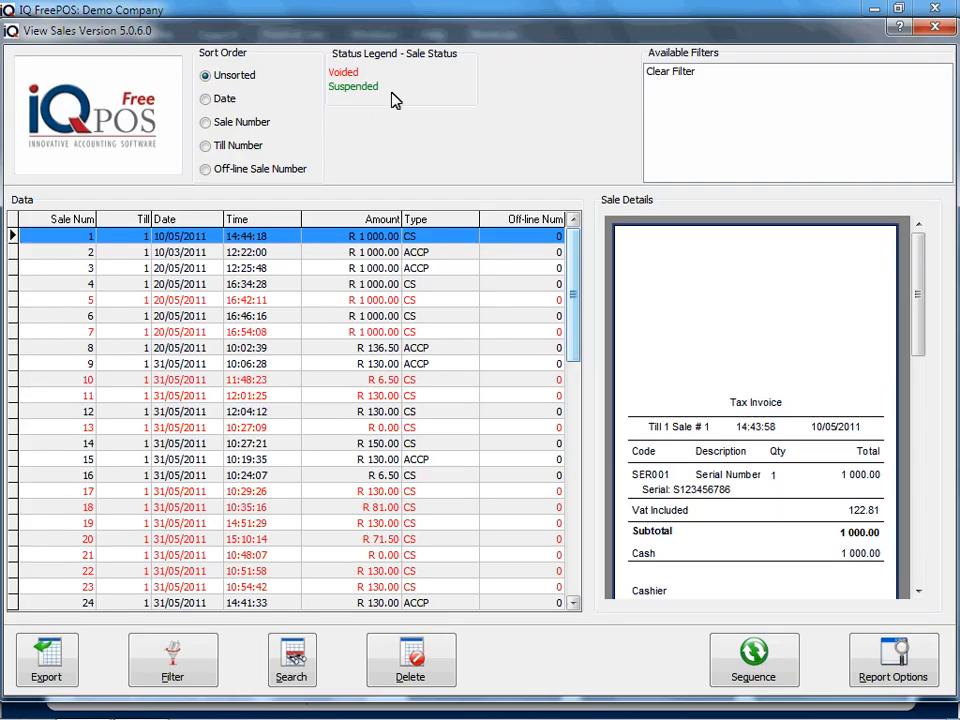
left_click_drag(569, 254, 569, 528)
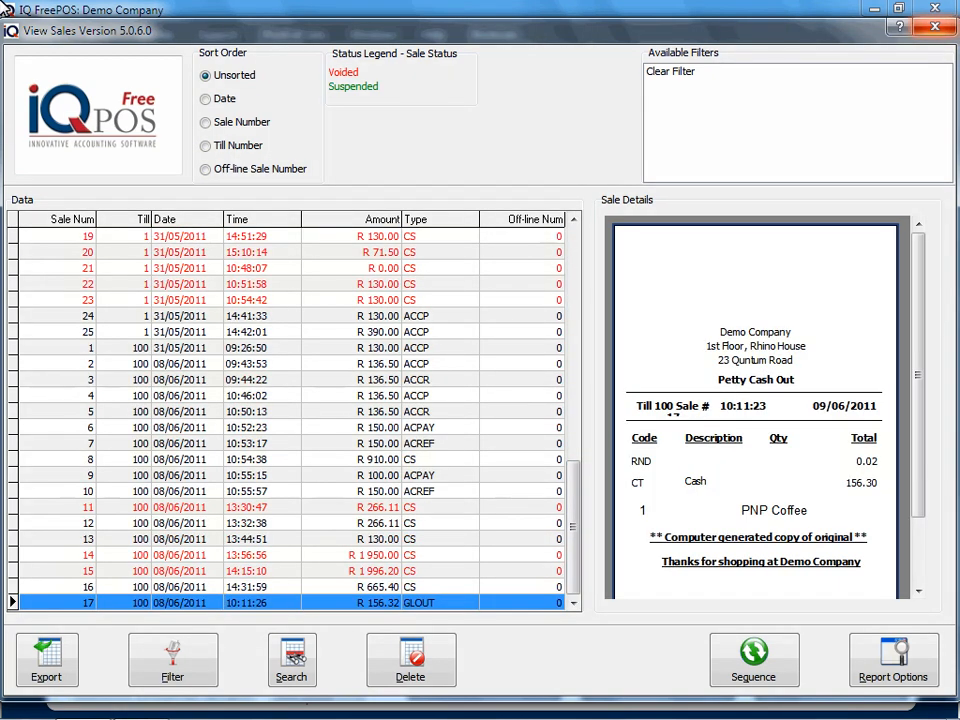
left_click(936, 32)
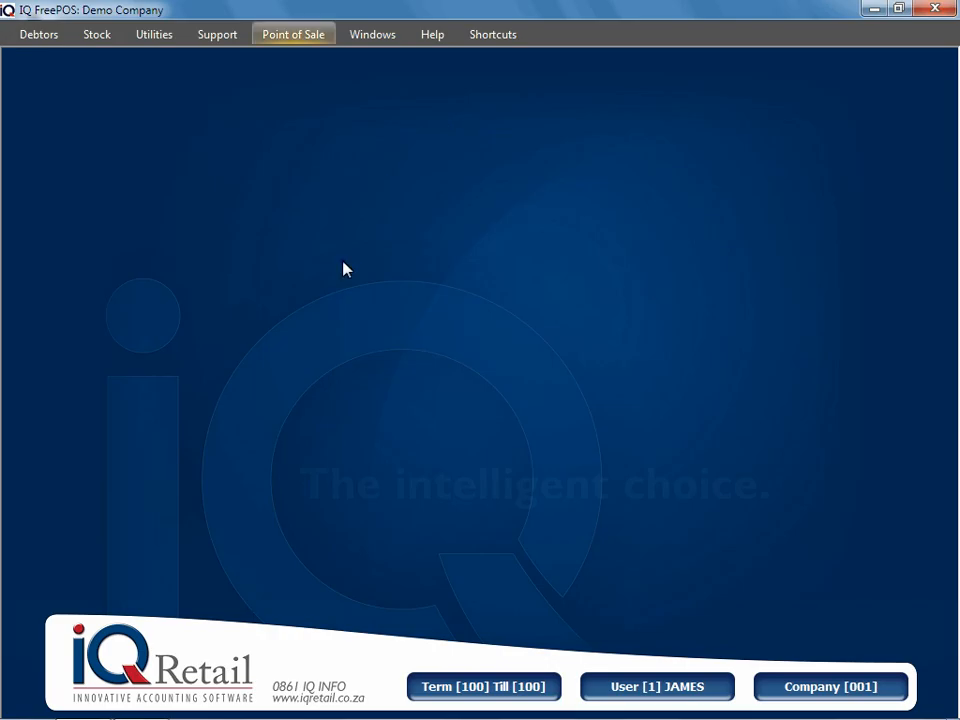
left_click(293, 36)
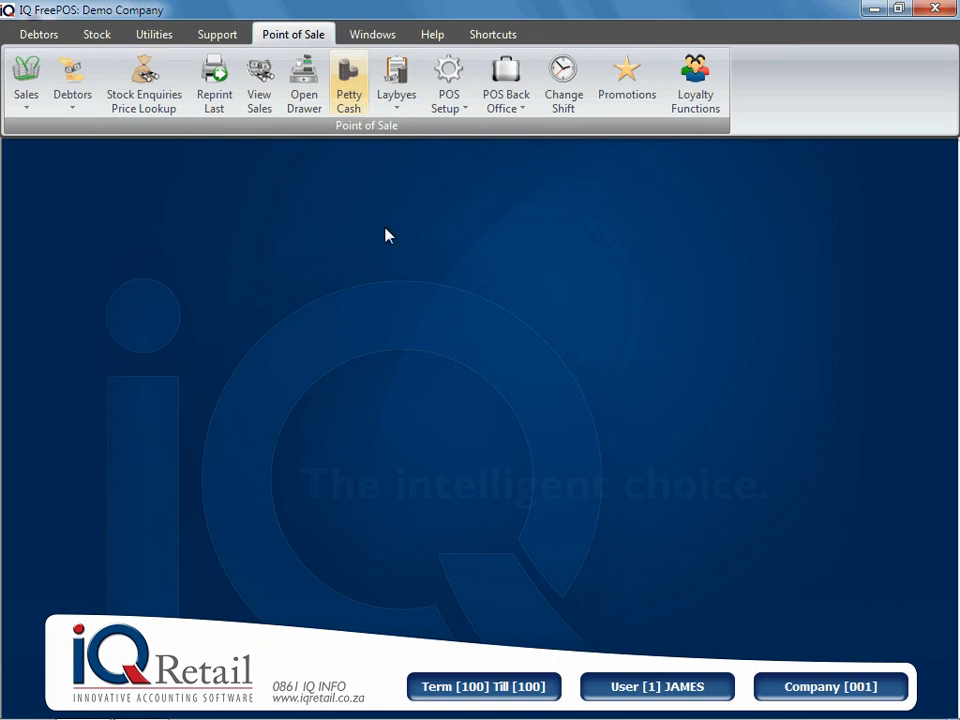
left_click(390, 298)
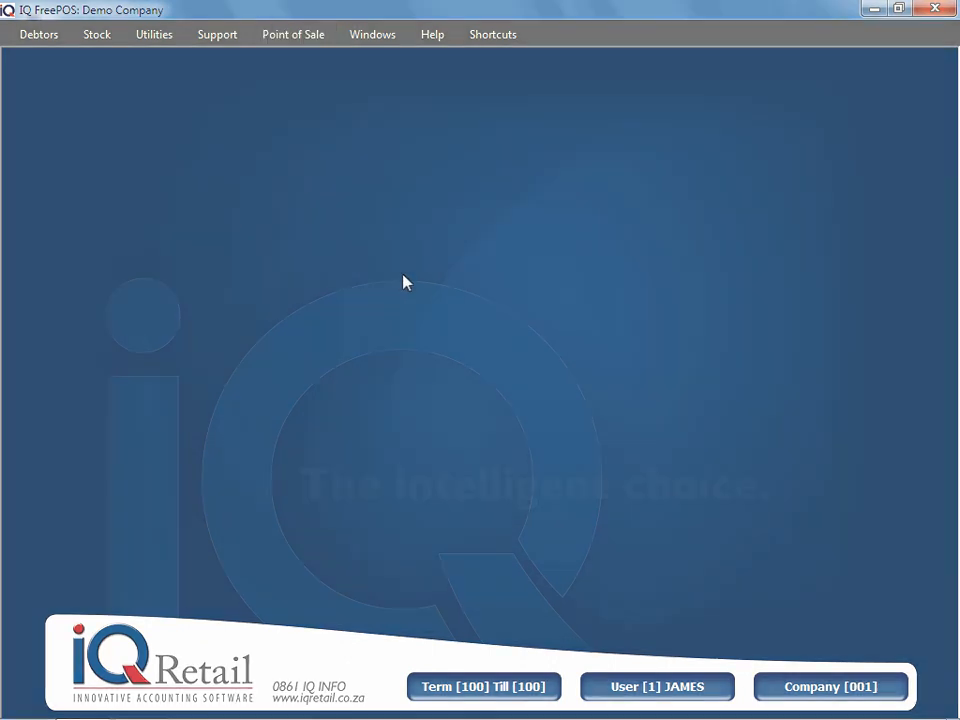